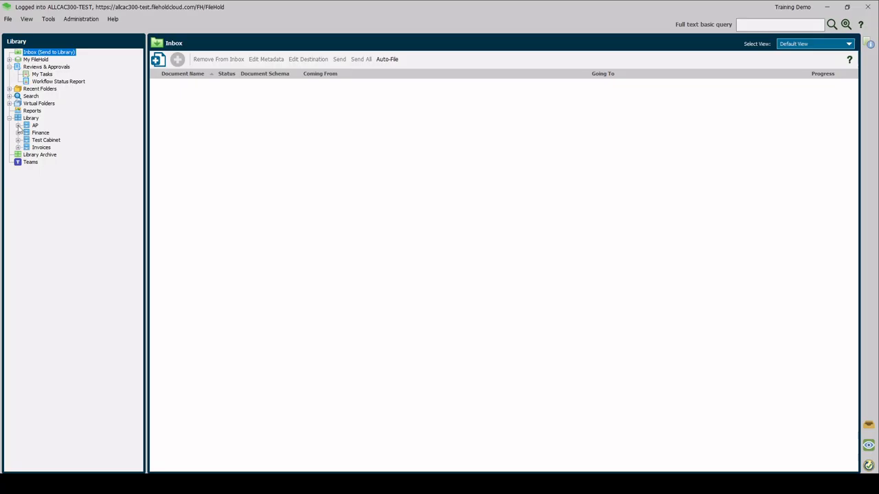
# Expand the AP cabinet and its 2025 drawer in the library tree.
pyautogui.click(18, 126)
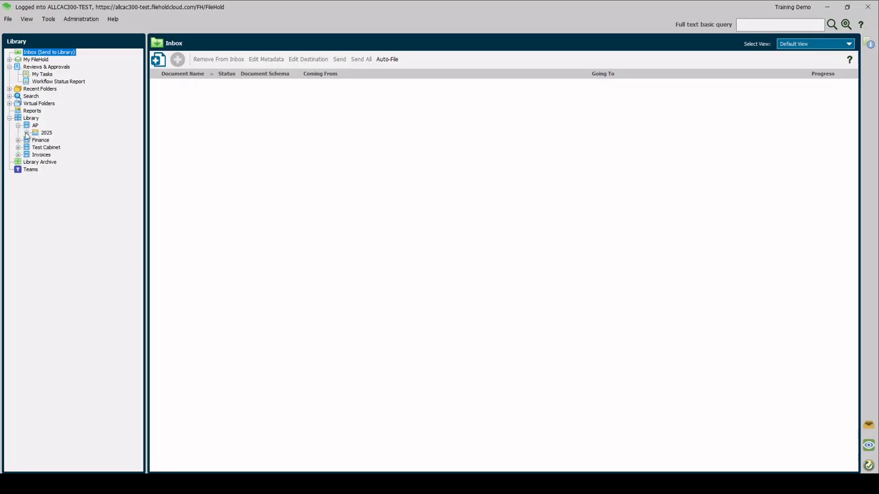
pyautogui.click(26, 133)
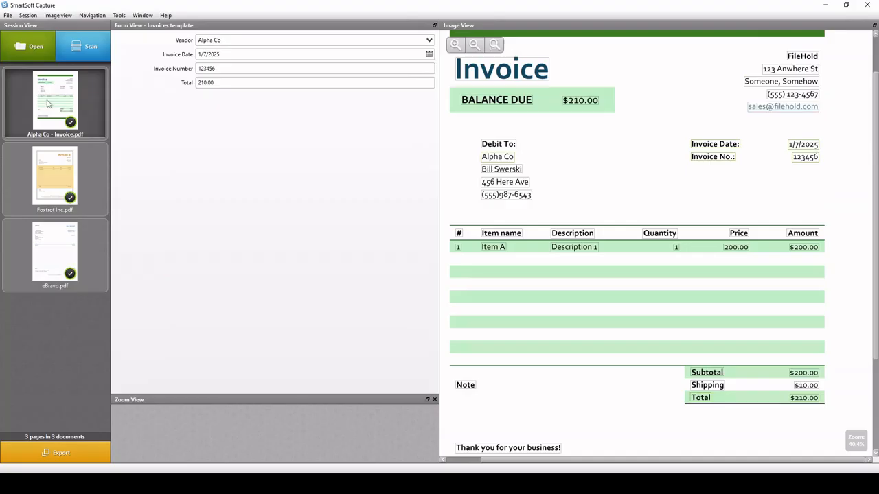
# In SmartSoft Capture, review the captured data of the Foxtrot Inc and eBravo invoices and export all documents.
pyautogui.click(37, 173)
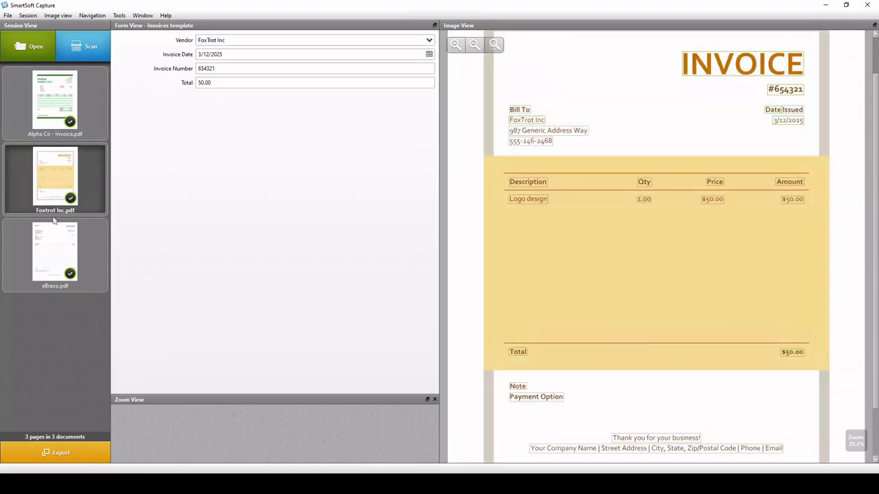
pyautogui.click(39, 242)
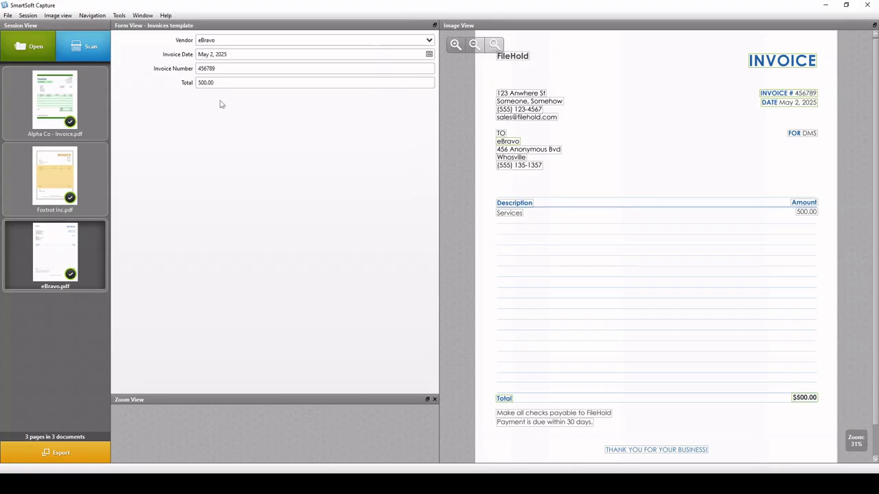
pyautogui.click(41, 455)
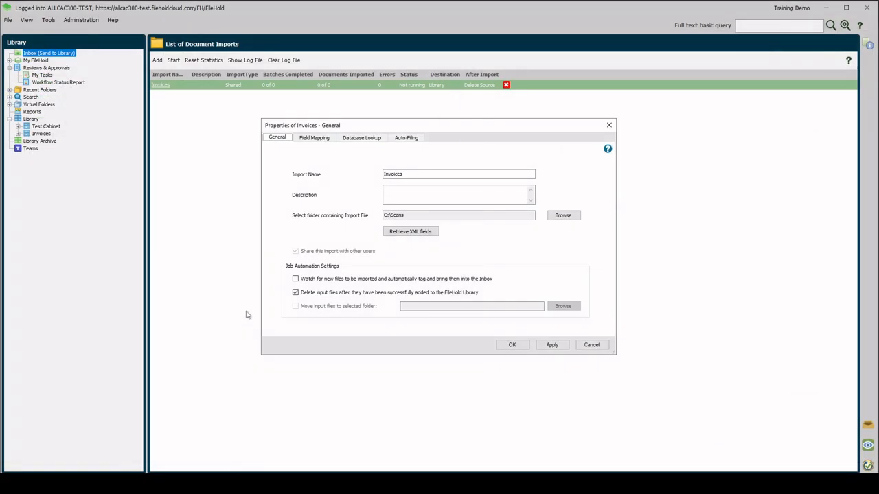
# In FileHold, check the Invoices import's field mapping and auto-filing settings, accept them and start the import.
pyautogui.click(313, 139)
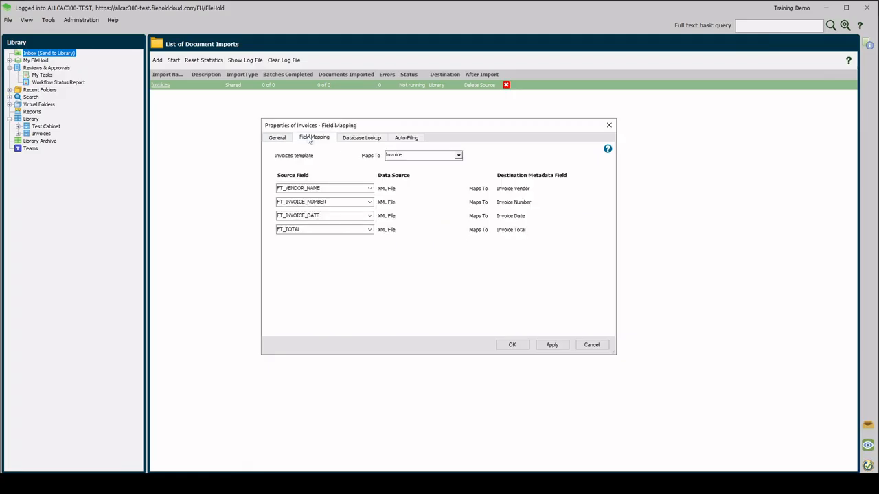
pyautogui.click(414, 139)
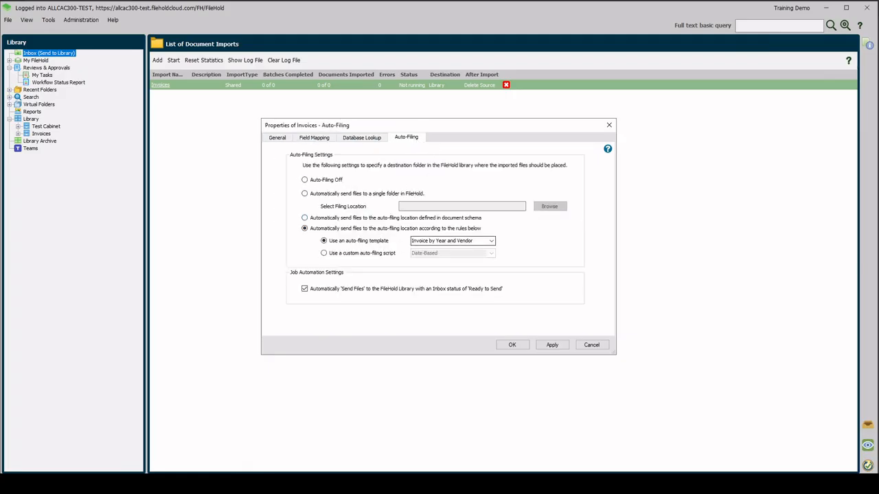
pyautogui.click(512, 344)
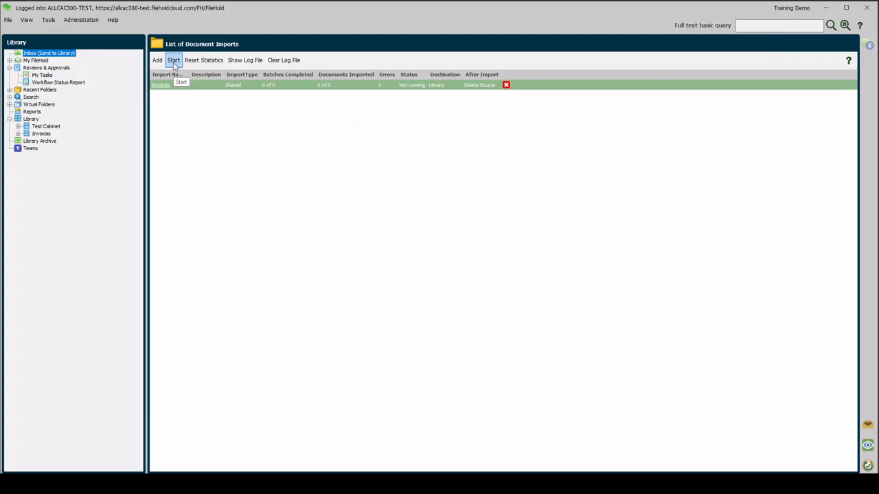
pyautogui.click(173, 61)
# Refresh the library and open the Alpha Co folder under AP/2025.
pyautogui.rightClick(31, 119)
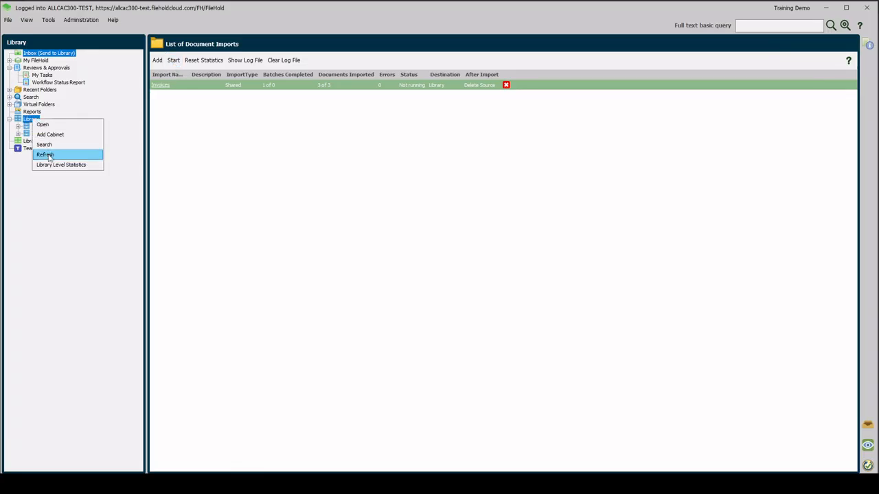
pyautogui.click(48, 154)
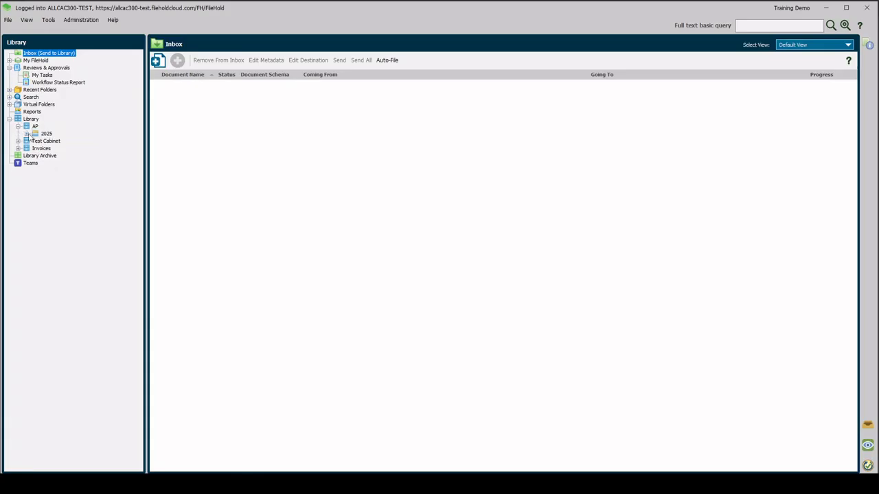
pyautogui.click(59, 140)
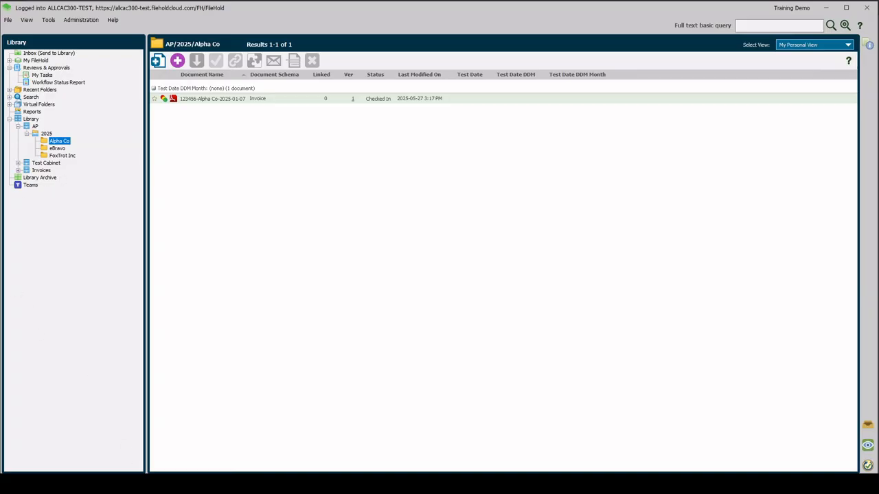
# Expand the Invoices cabinet and its Year, Year 2 and Year 3 drawers to view the folder structure.
pyautogui.click(18, 171)
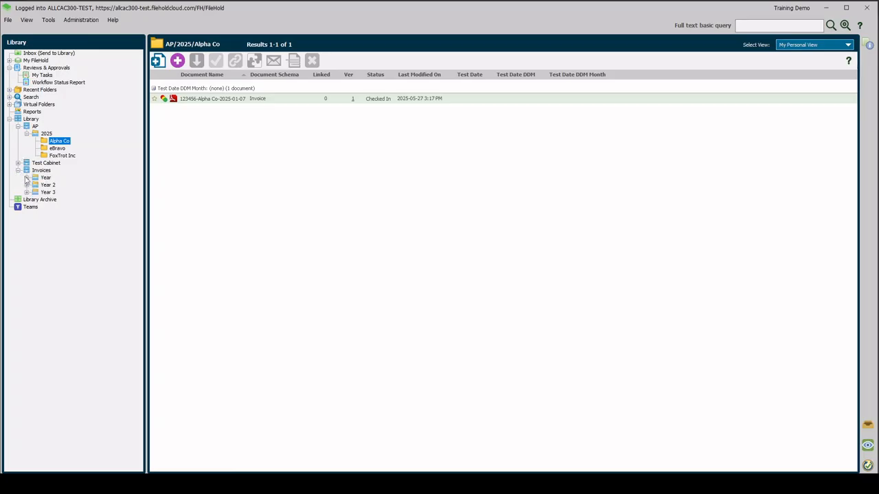
pyautogui.click(26, 177)
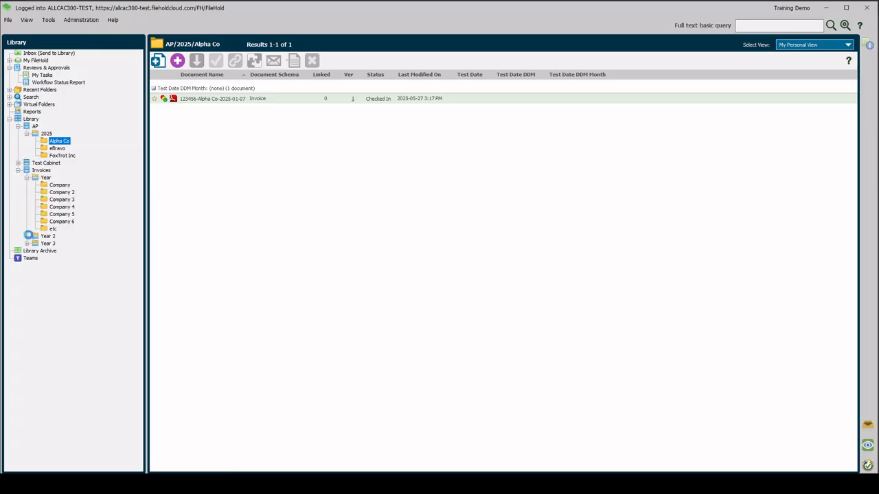
pyautogui.click(27, 237)
pyautogui.click(26, 295)
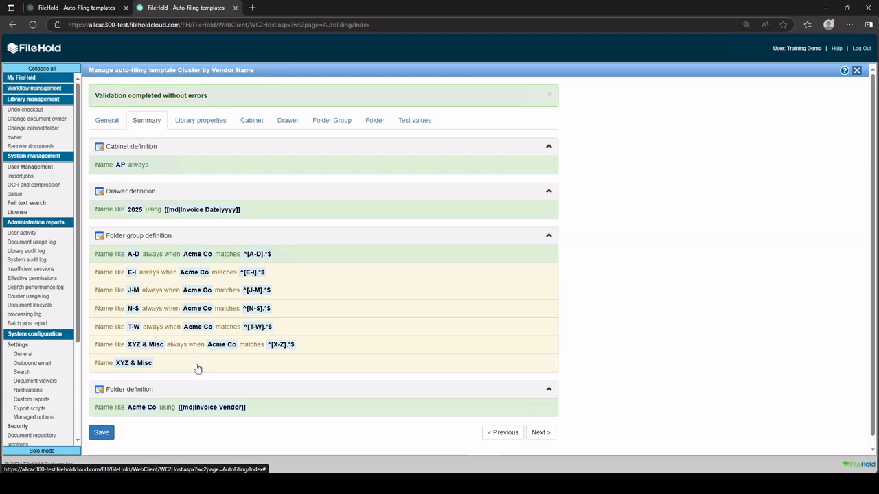
# In the Cluster by Vendor Name auto-filing template, examine both XYZ & Misc folder group rules, applying the first unchanged.
pyautogui.click(197, 369)
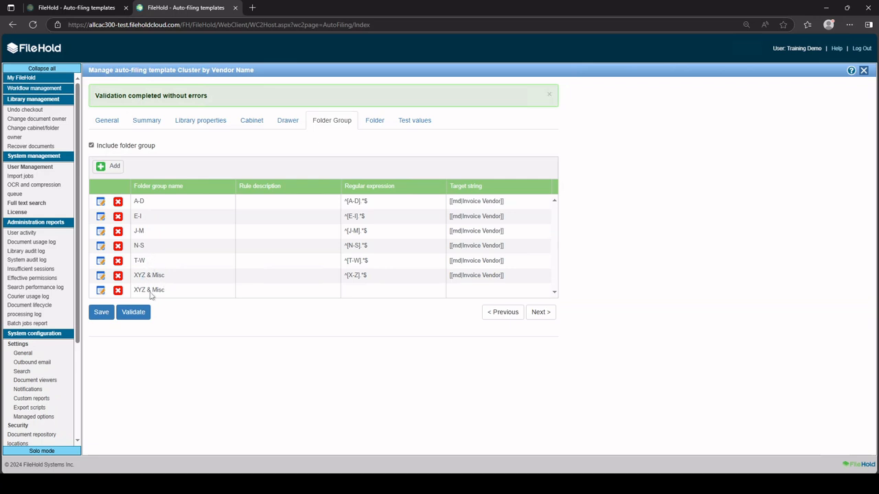
pyautogui.click(102, 277)
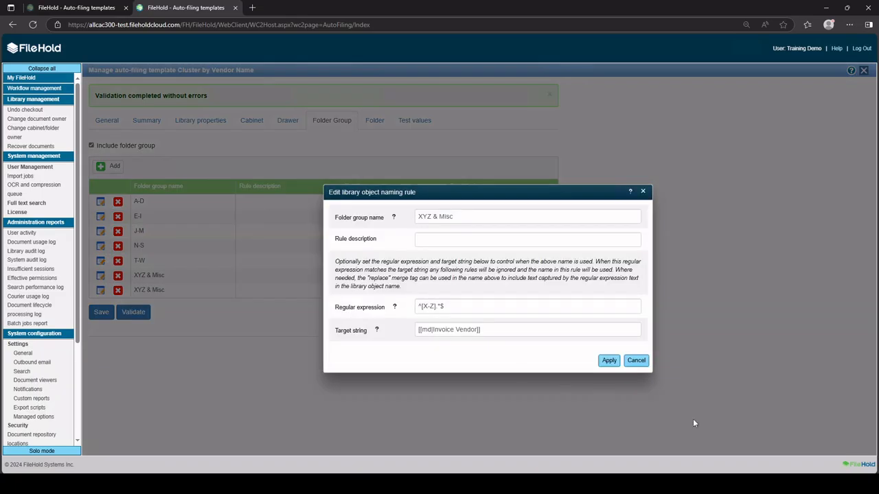
pyautogui.click(609, 360)
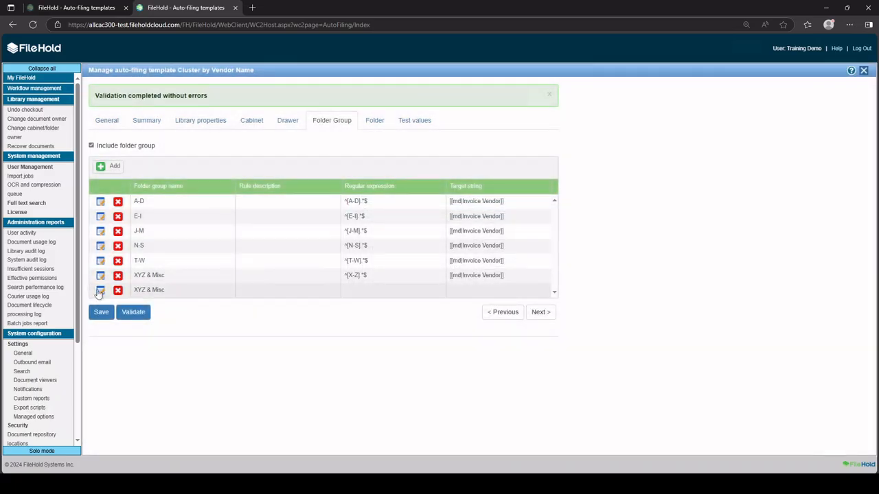
pyautogui.click(100, 291)
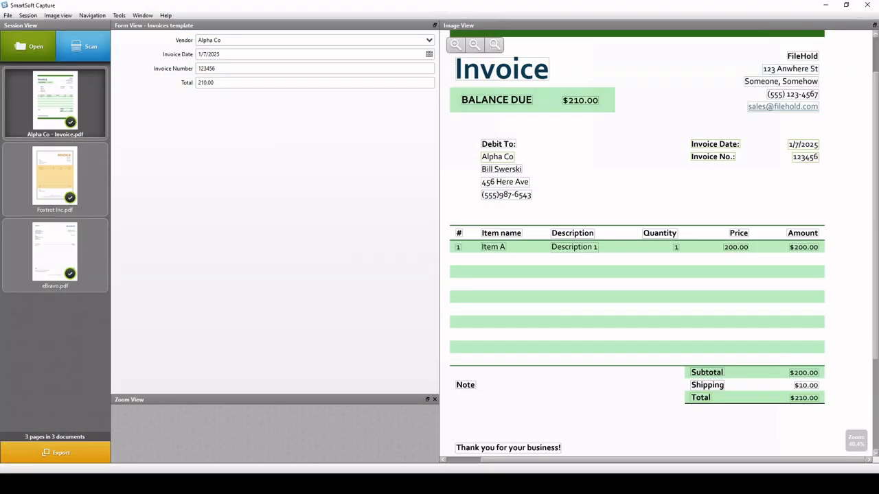
# Export the captured invoices from SmartSoft Capture and start the Invoices import in FileHold.
pyautogui.click(67, 457)
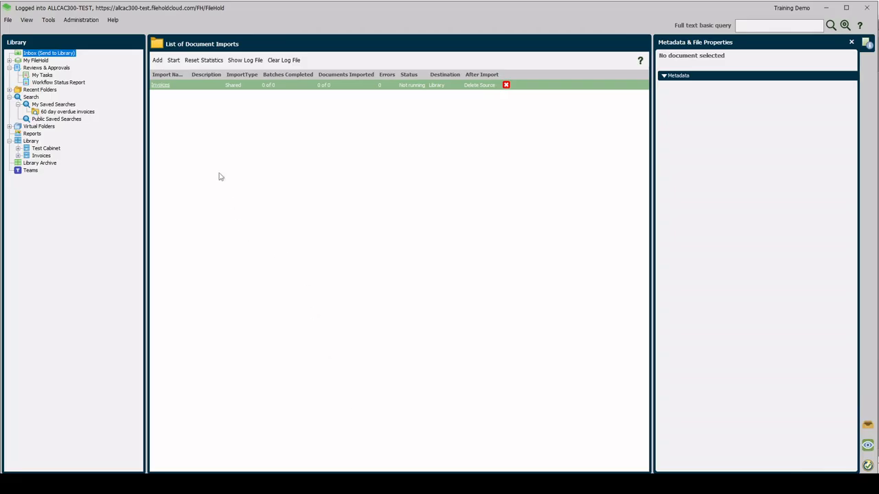
pyautogui.click(174, 60)
# Refresh the library, expand the A-D, E-I and XYZ & Misc folder groups under AP/2025, and open Alpha Co.
pyautogui.rightClick(28, 141)
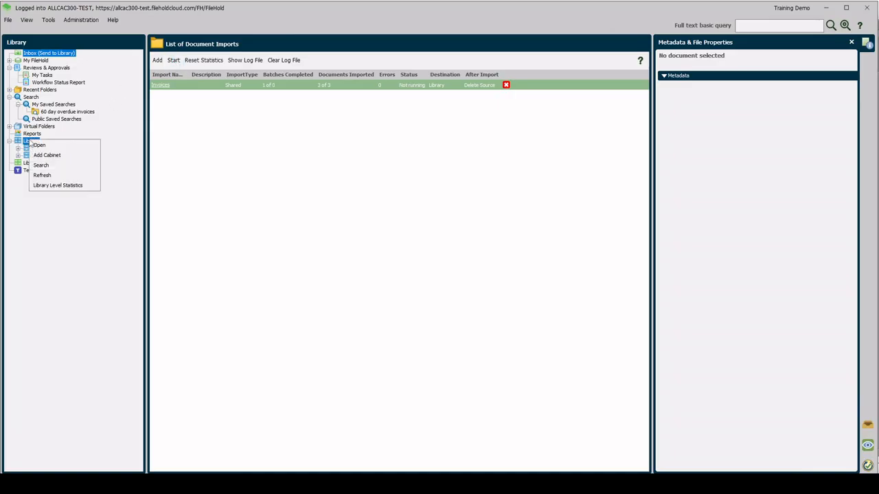
pyautogui.click(42, 175)
pyautogui.click(18, 149)
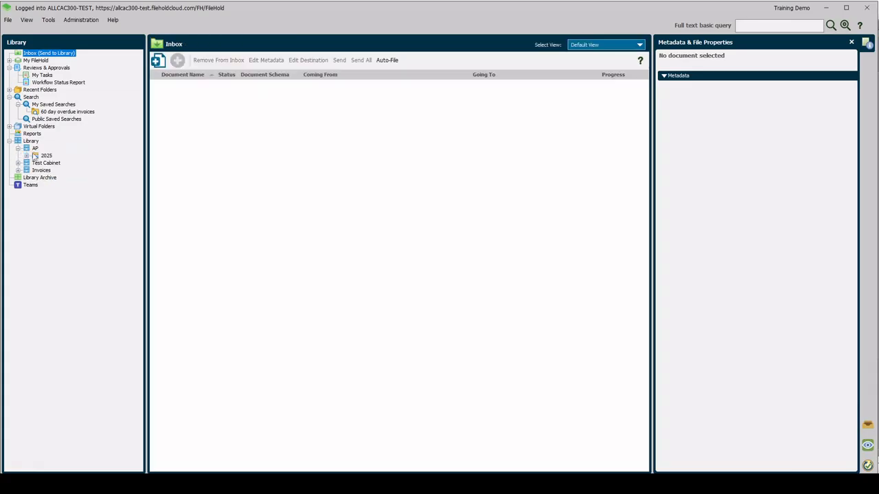
pyautogui.click(26, 155)
pyautogui.click(35, 162)
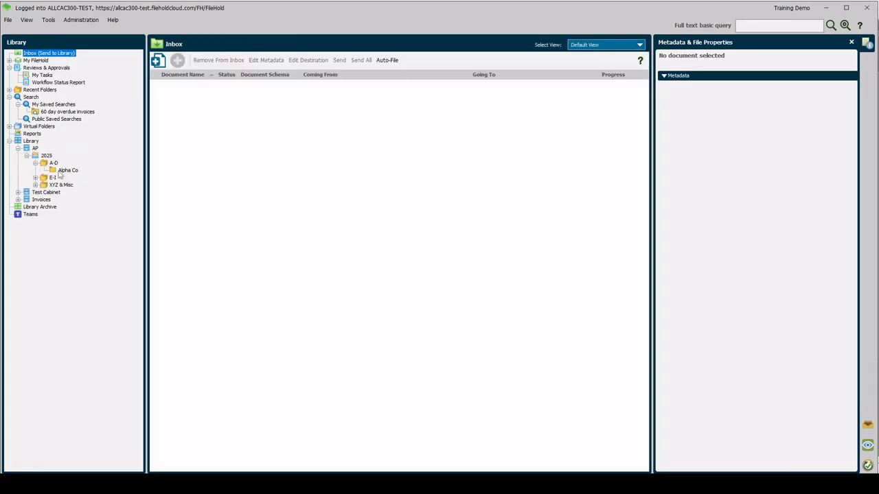
pyautogui.click(66, 170)
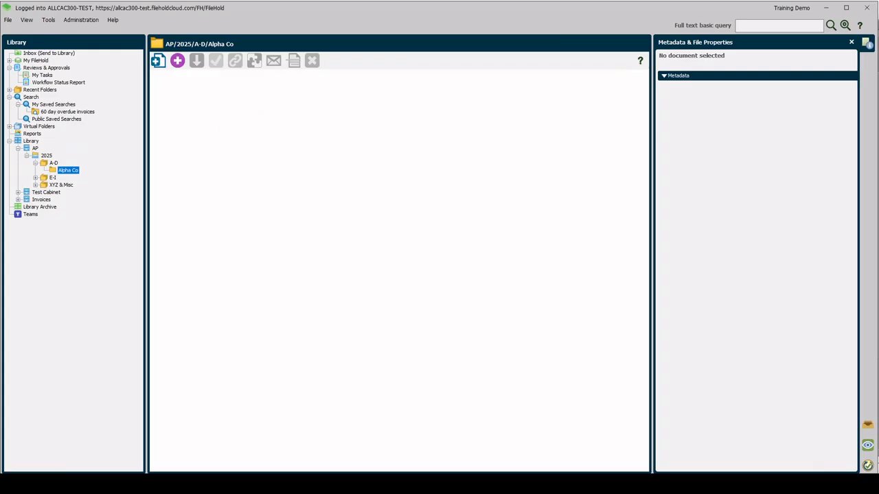
pyautogui.click(35, 177)
pyautogui.click(35, 192)
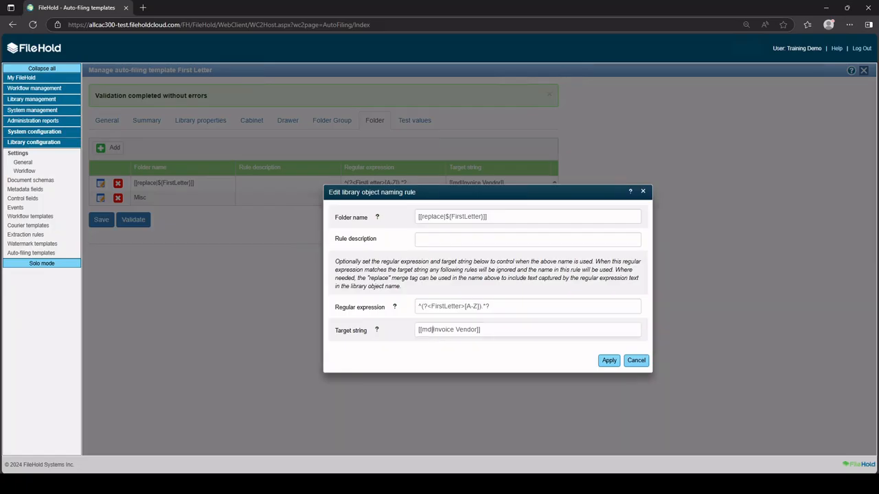
# In the First Letter template, examine the FirstLetter folder rule's target string, regular expression and name, and apply it unchanged.
pyautogui.moveTo(432, 330); pyautogui.dragTo(476, 330)
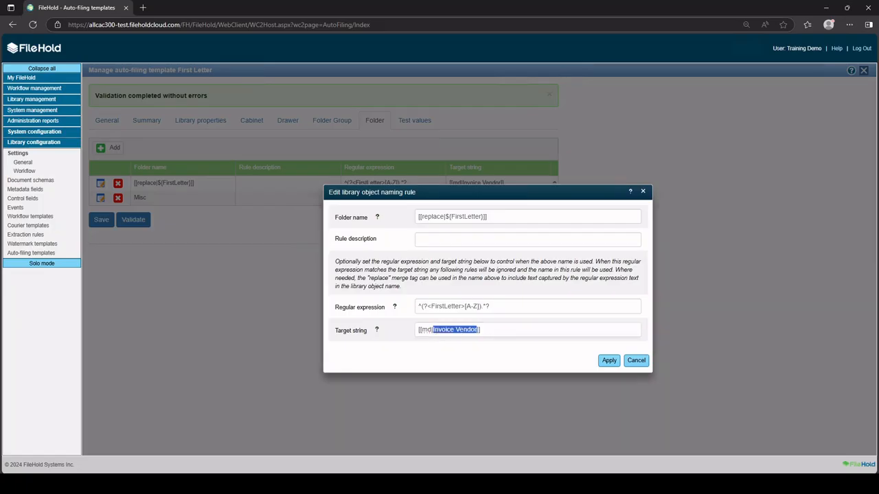
pyautogui.click(498, 307)
pyautogui.moveTo(431, 306); pyautogui.dragTo(461, 306)
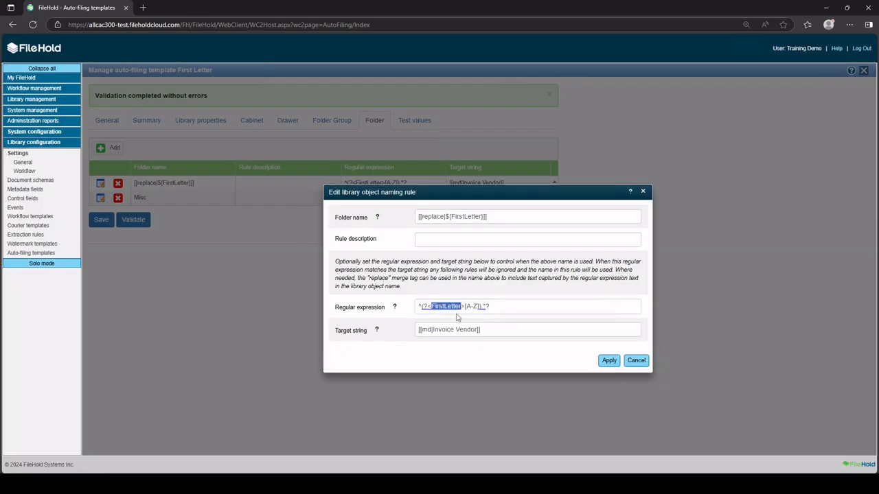
pyautogui.click(448, 217)
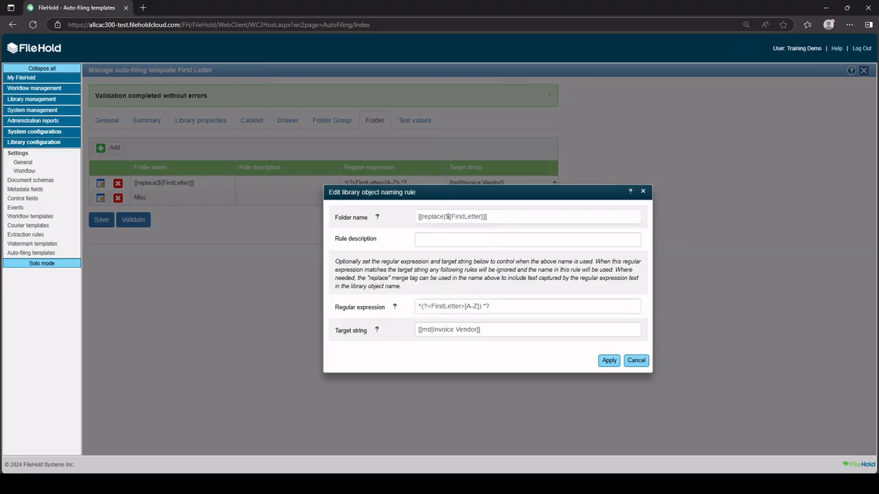
pyautogui.moveTo(450, 217); pyautogui.dragTo(483, 233)
pyautogui.click(510, 234)
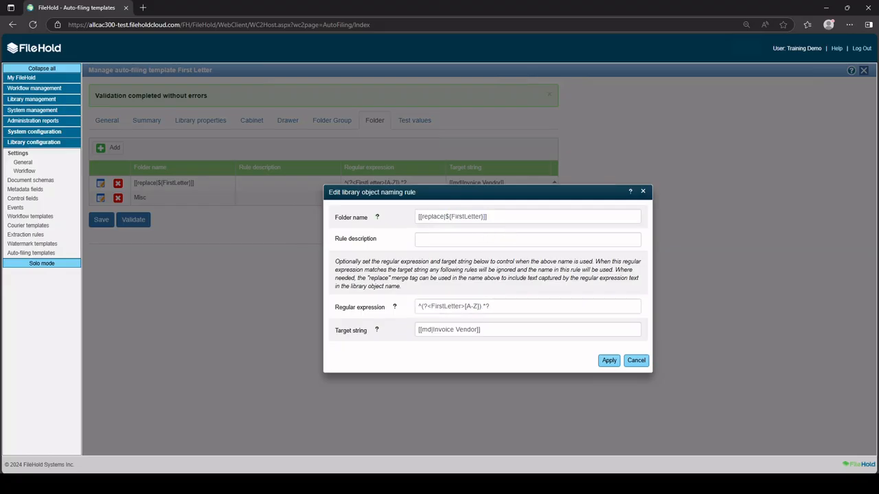
pyautogui.click(610, 362)
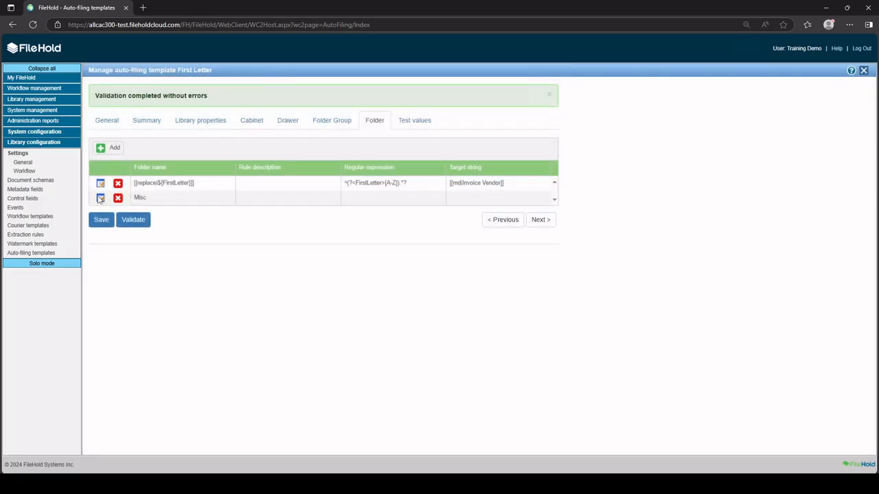
# Examine the Misc folder naming rule in the First Letter template and apply it unchanged.
pyautogui.click(101, 198)
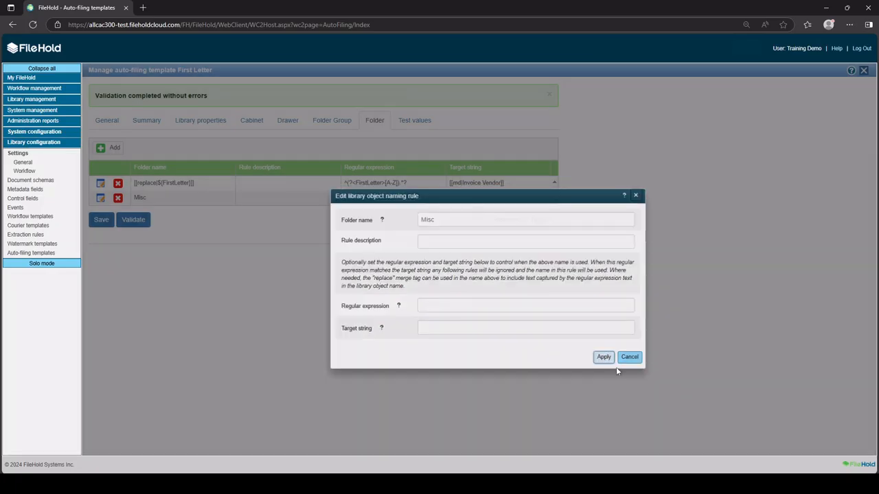
pyautogui.click(609, 361)
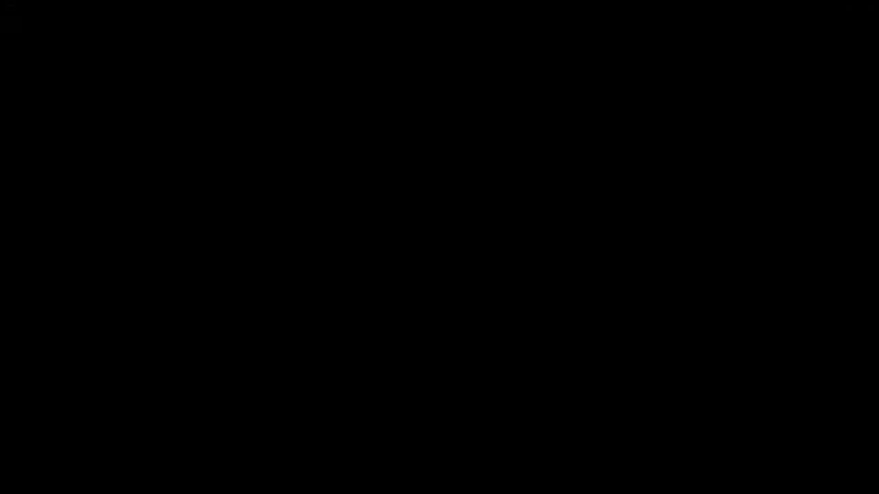
pyautogui.click(100, 184)
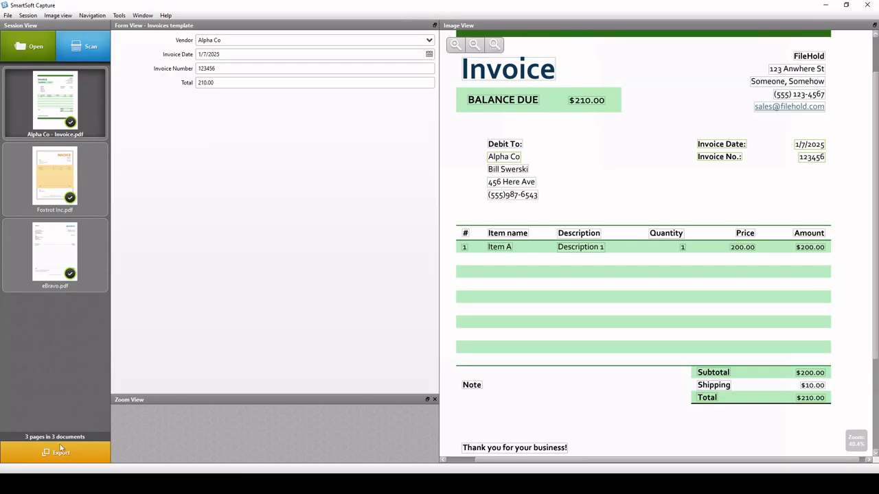
# Export the invoice batch from SmartSoft Capture, and run the Invoices import from FileHold's list of document imports.
pyautogui.click(58, 449)
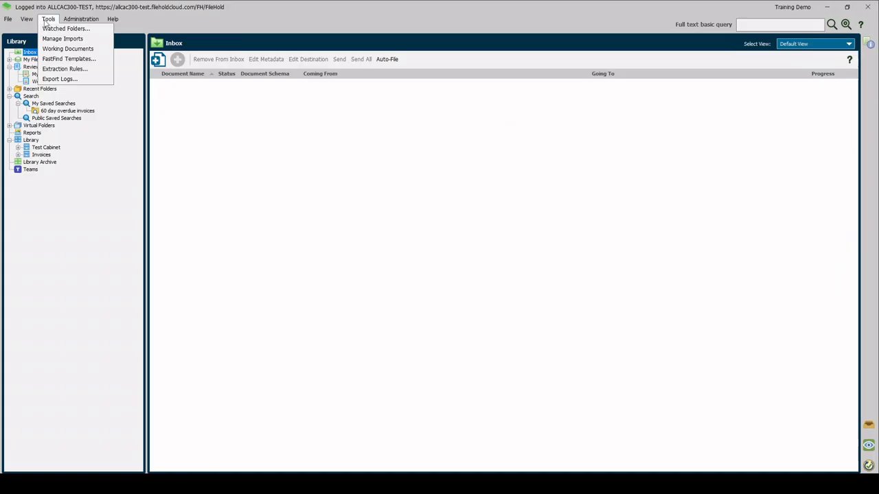
pyautogui.click(47, 39)
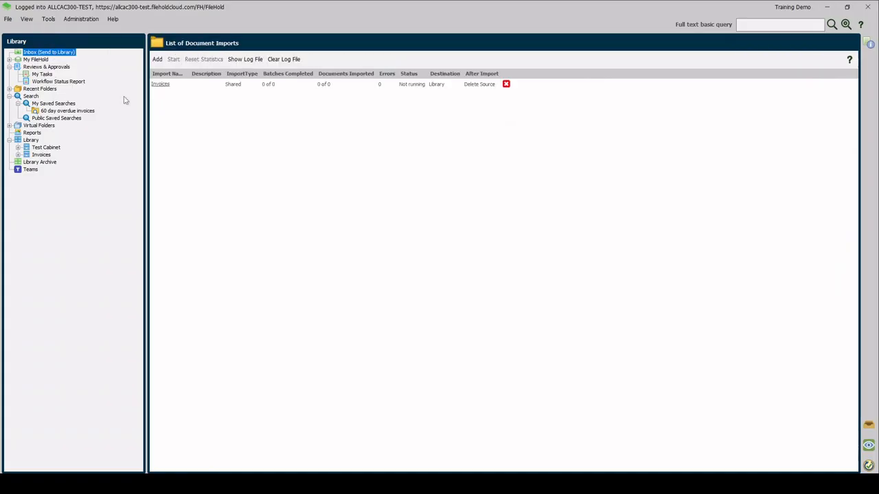
pyautogui.click(168, 84)
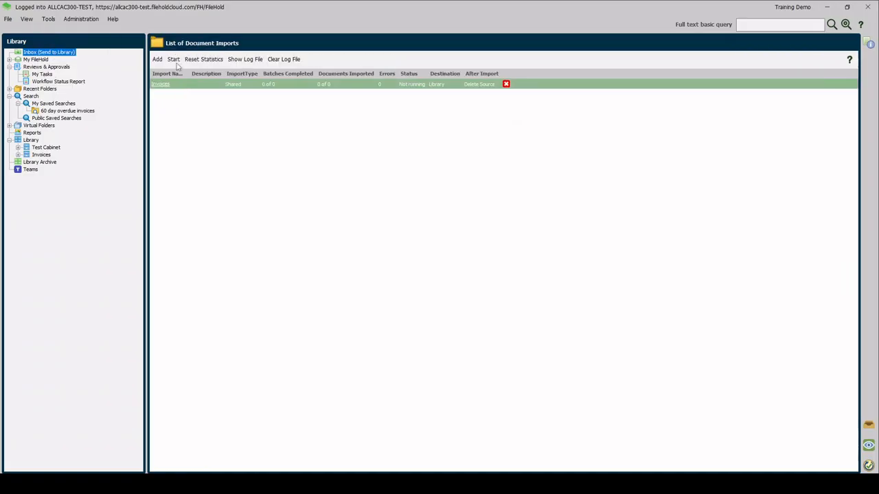
pyautogui.click(174, 59)
# Refresh the library and view the documents filed in the A and F folders under Finance/AP.
pyautogui.rightClick(29, 141)
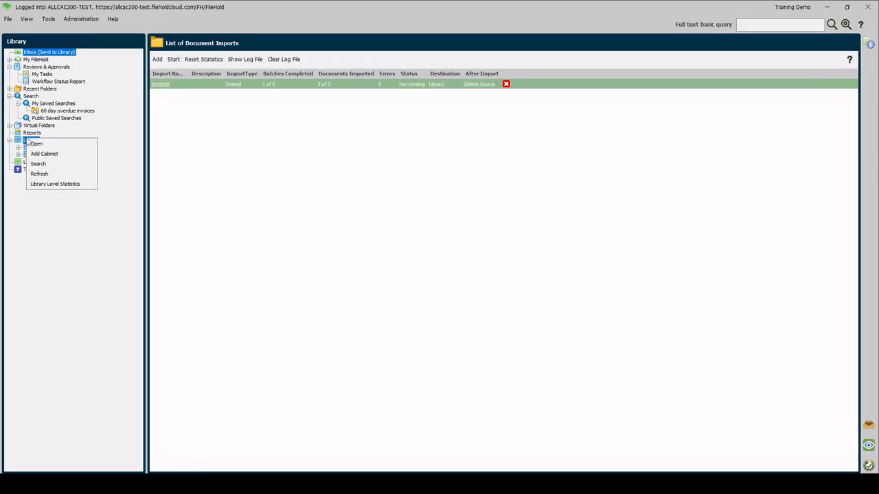
pyautogui.click(39, 174)
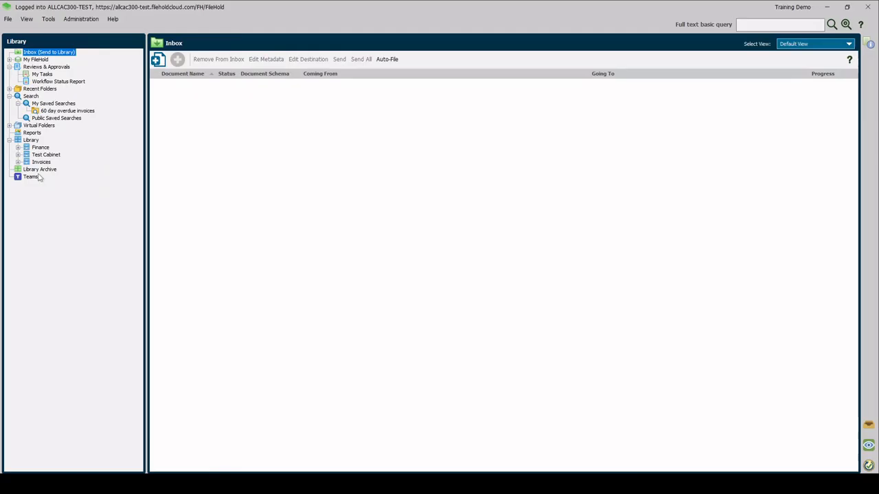
pyautogui.click(18, 146)
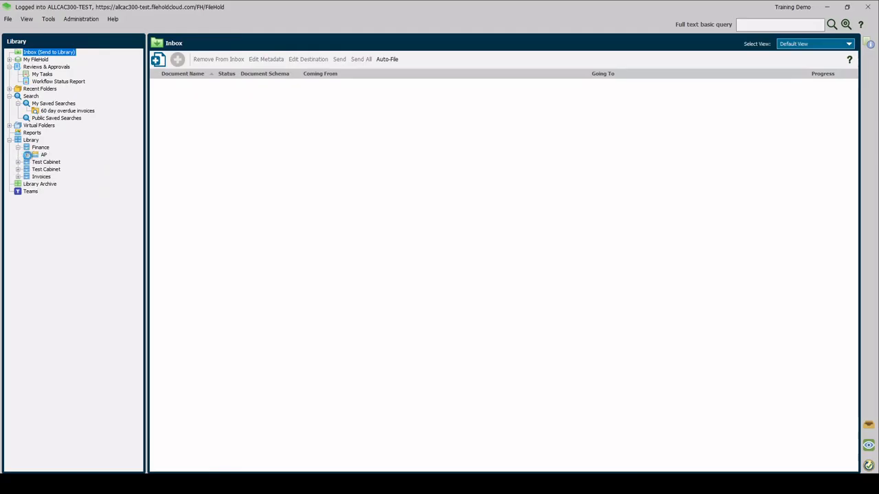
pyautogui.click(27, 155)
pyautogui.click(51, 162)
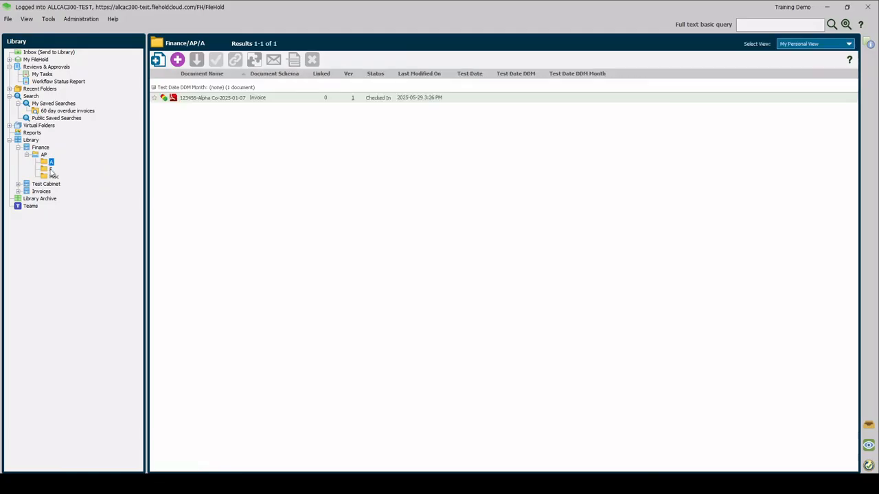
pyautogui.click(51, 169)
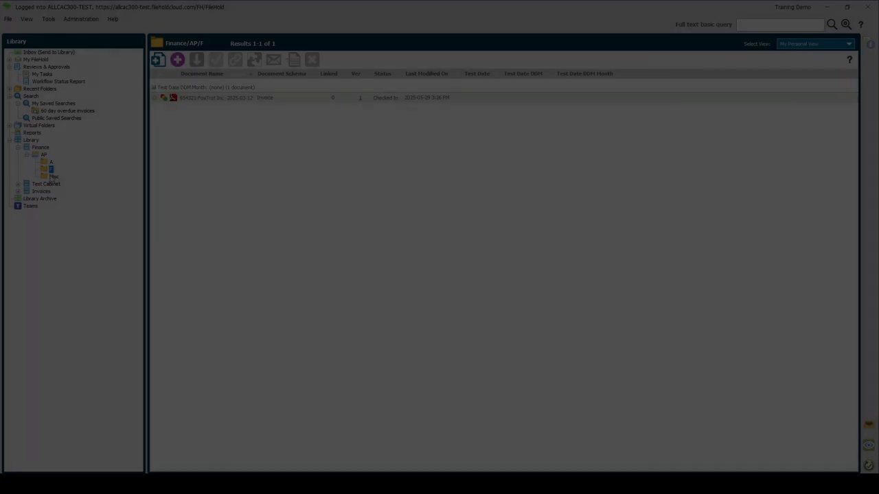